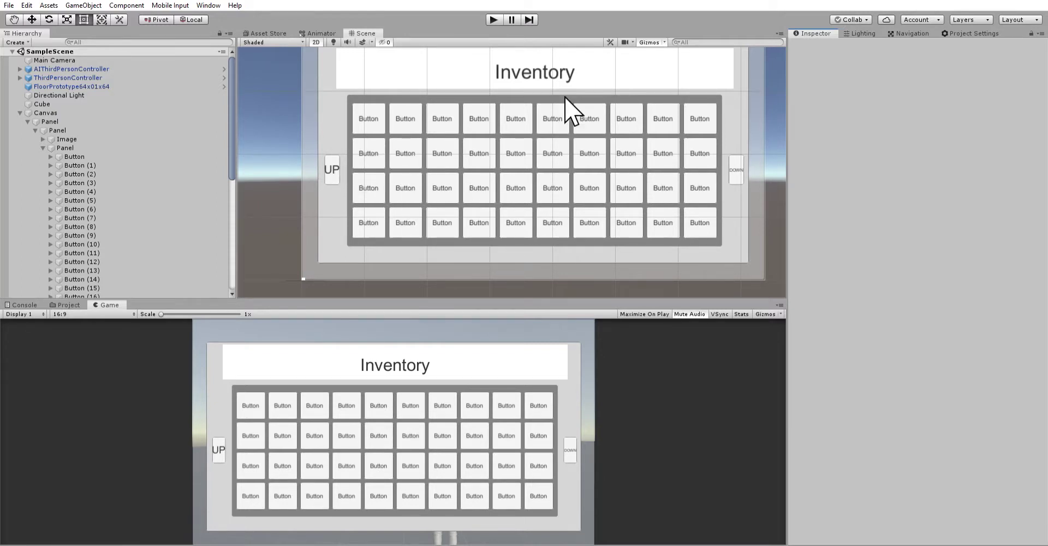
Enter Play mode to try the numbered 4×10 inventory grid with UP and DOWN buttons
{"action": "left_click", "coordinate": [497, 16]}
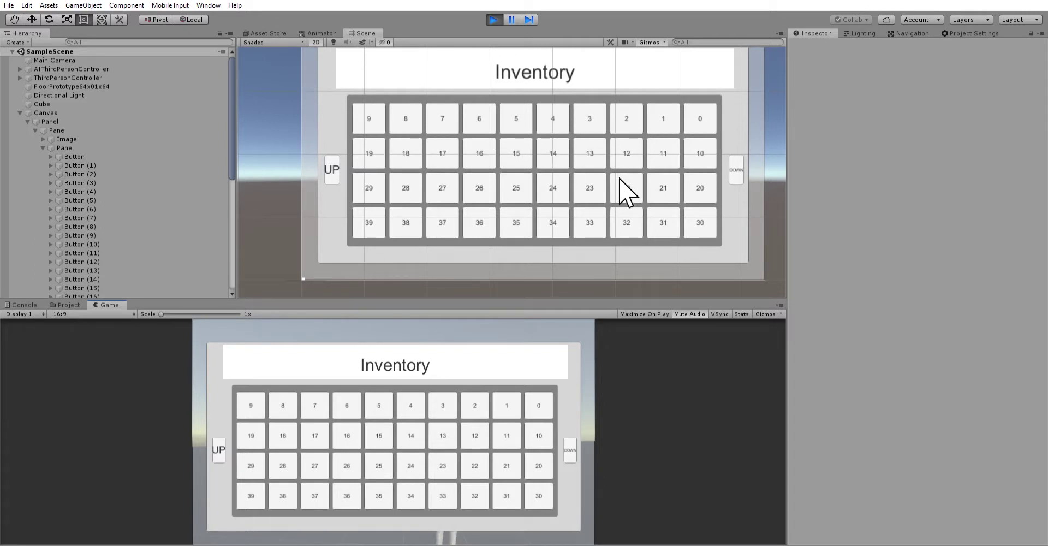
Select UPButton to view its On Click event calling CharacterInventory.MovepageUp
{"action": "left_click", "coordinate": [337, 167]}
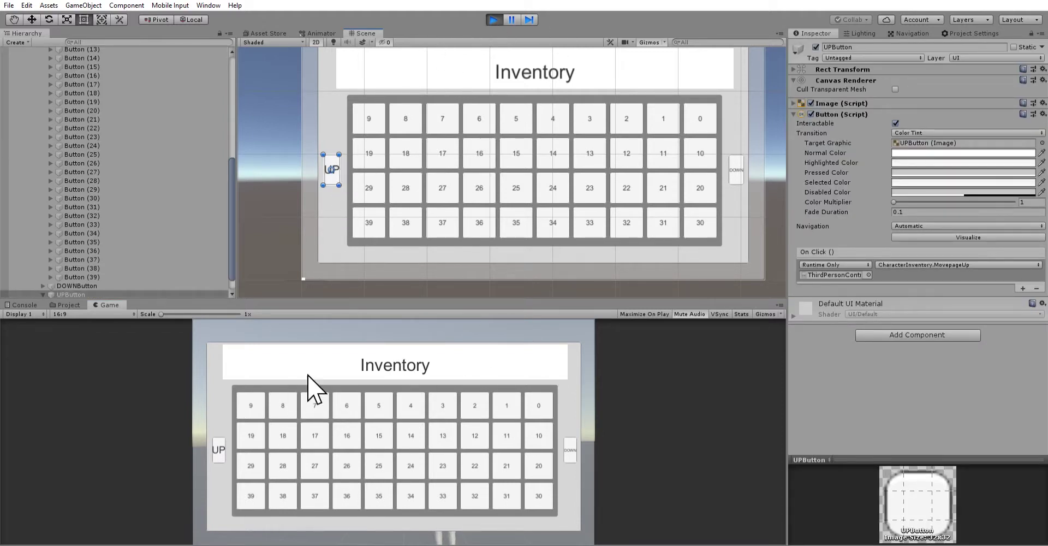
{"action": "left_click", "coordinate": [217, 439]}
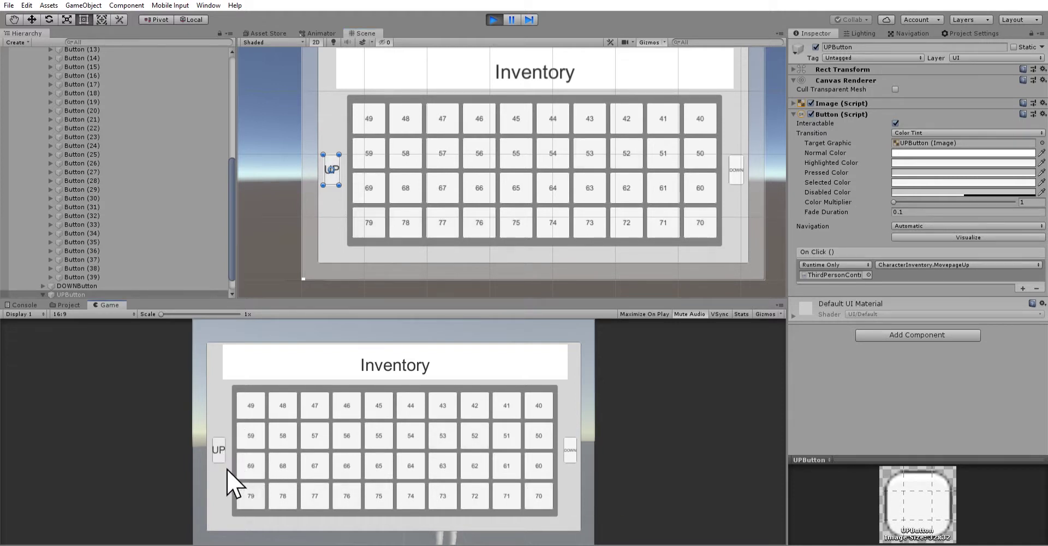
{"action": "left_click", "coordinate": [218, 440]}
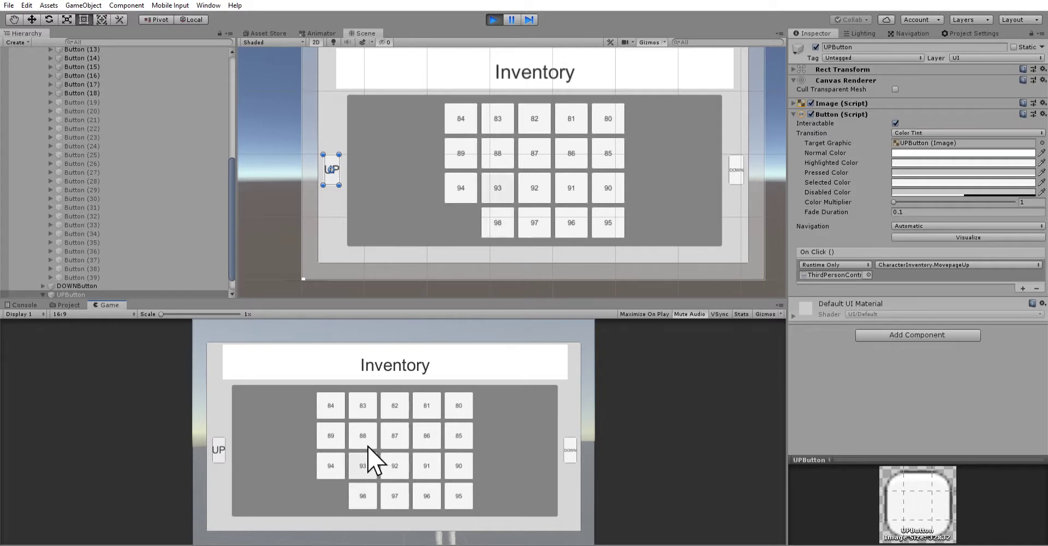
{"action": "left_click", "coordinate": [566, 444]}
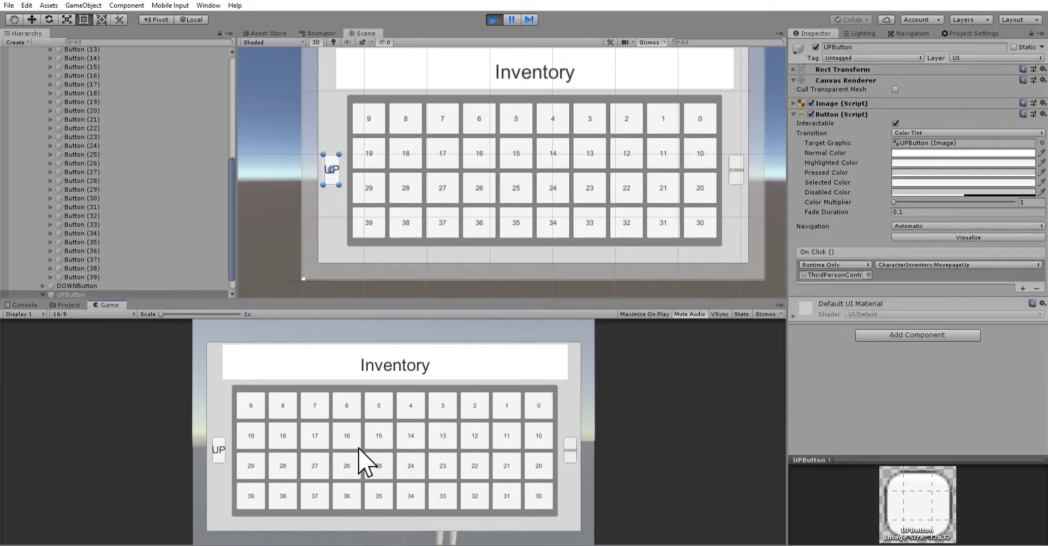
{"action": "left_click", "coordinate": [221, 444]}
{"action": "left_click", "coordinate": [221, 443]}
{"action": "left_click", "coordinate": [221, 443]}
{"action": "left_click", "coordinate": [221, 443]}
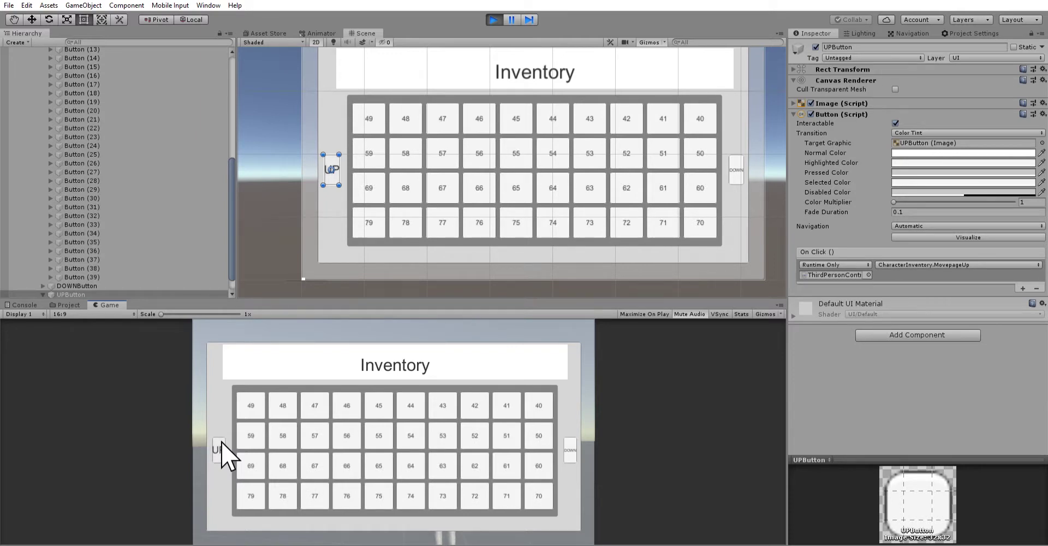
{"action": "left_click", "coordinate": [222, 443]}
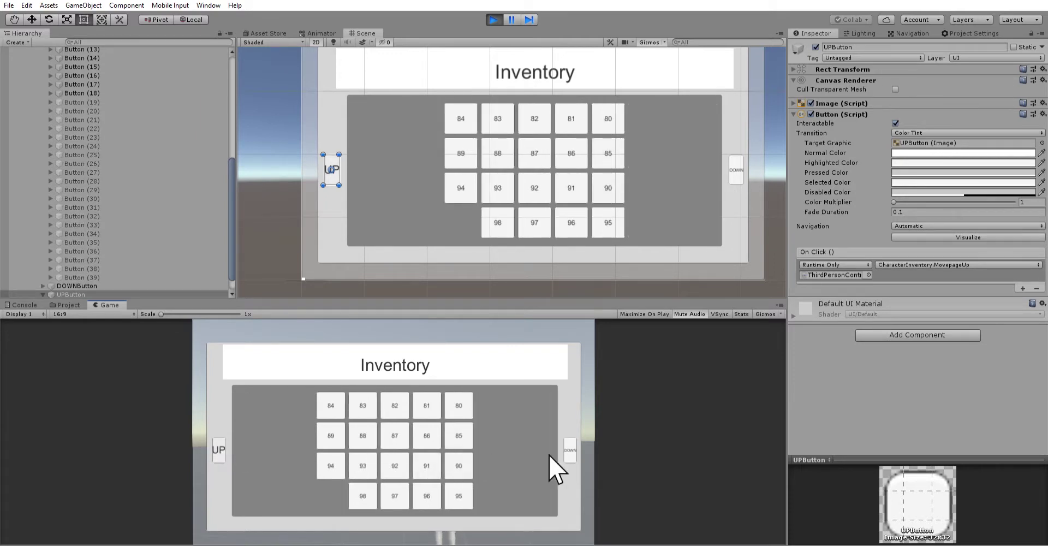
{"action": "left_click", "coordinate": [221, 445]}
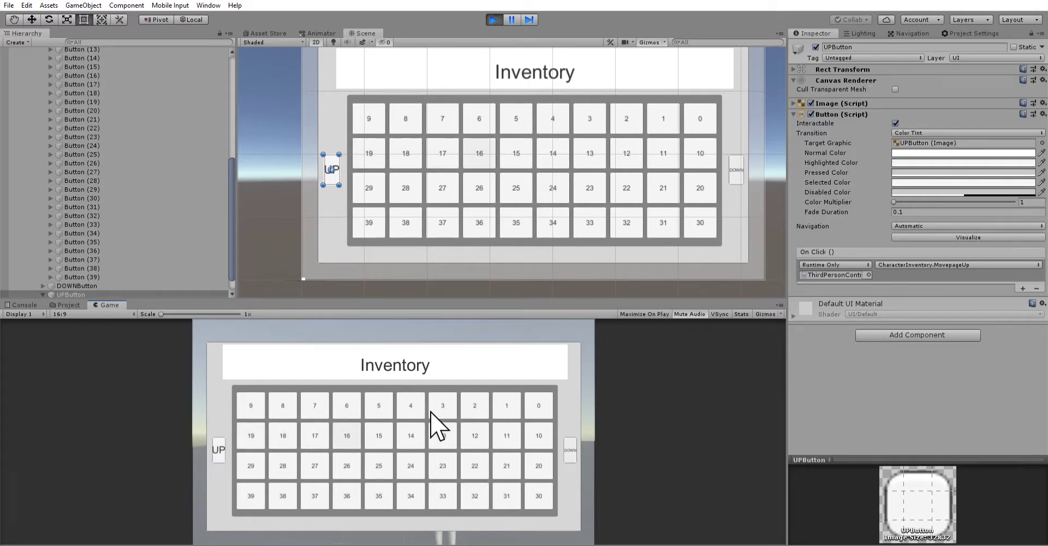
{"action": "left_click", "coordinate": [224, 442]}
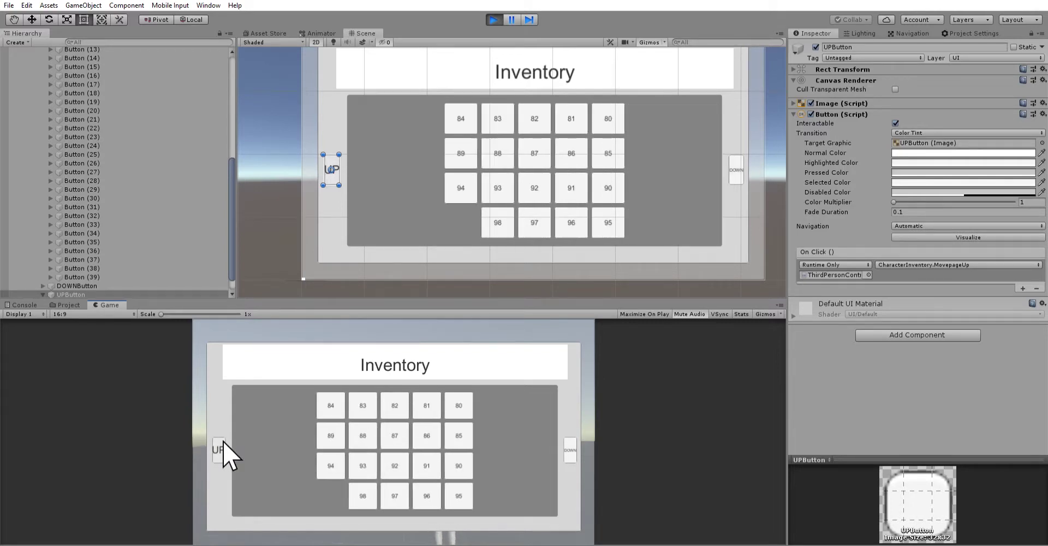
{"action": "left_click", "coordinate": [224, 442]}
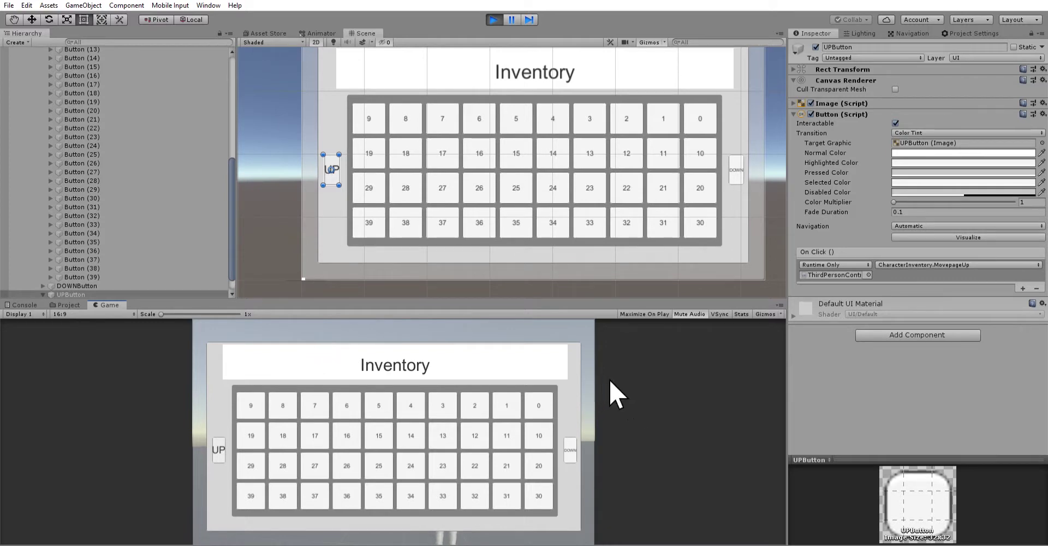
Exit Play mode and delete the old inventory Canvas from the Hierarchy
{"action": "left_click", "coordinate": [494, 18]}
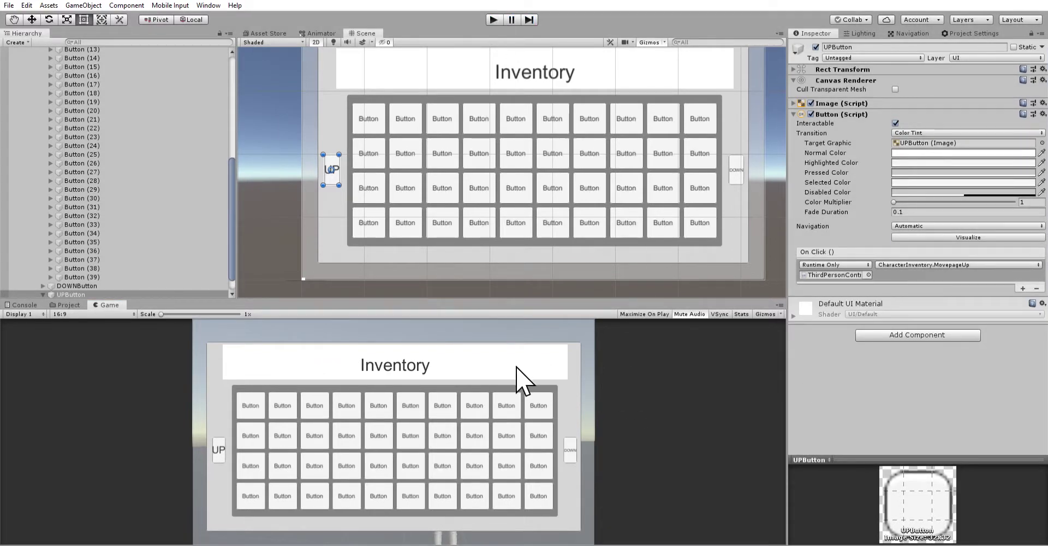
{"action": "left_click_drag", "start_coordinate": [231, 207], "coordinate": [238, 84]}
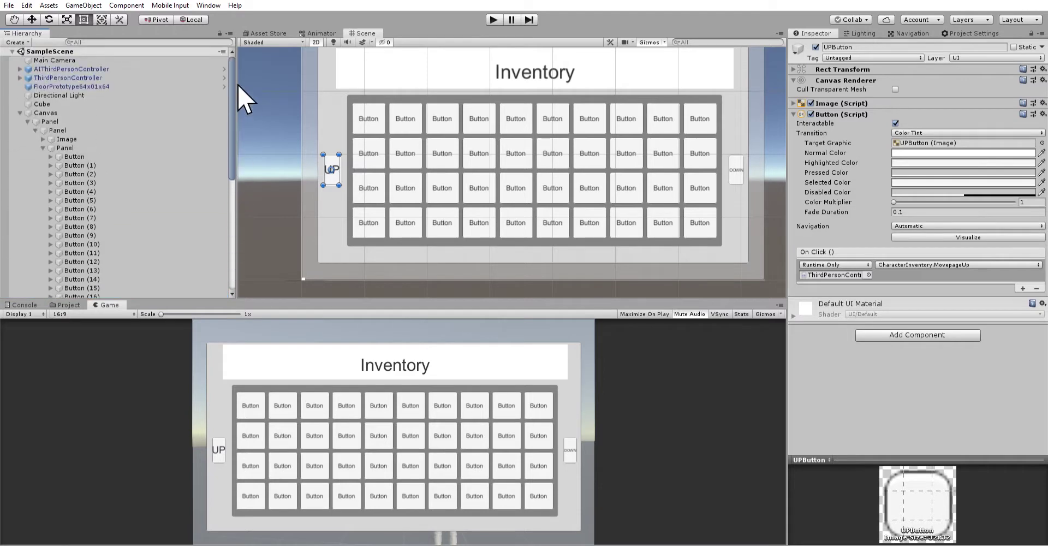
{"action": "left_click", "coordinate": [20, 112]}
{"action": "left_click", "coordinate": [29, 110]}
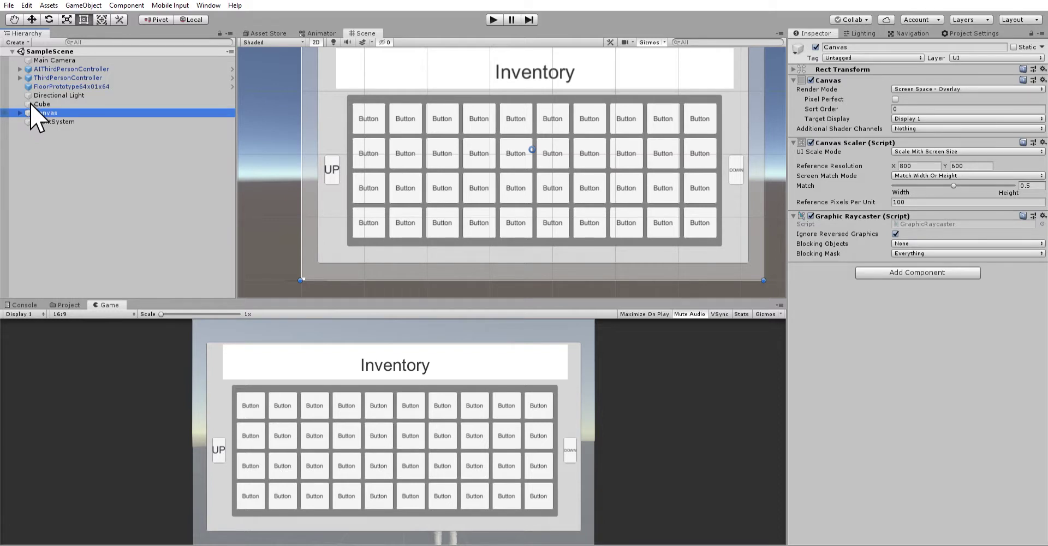
{"action": "key", "text": "Delete"}
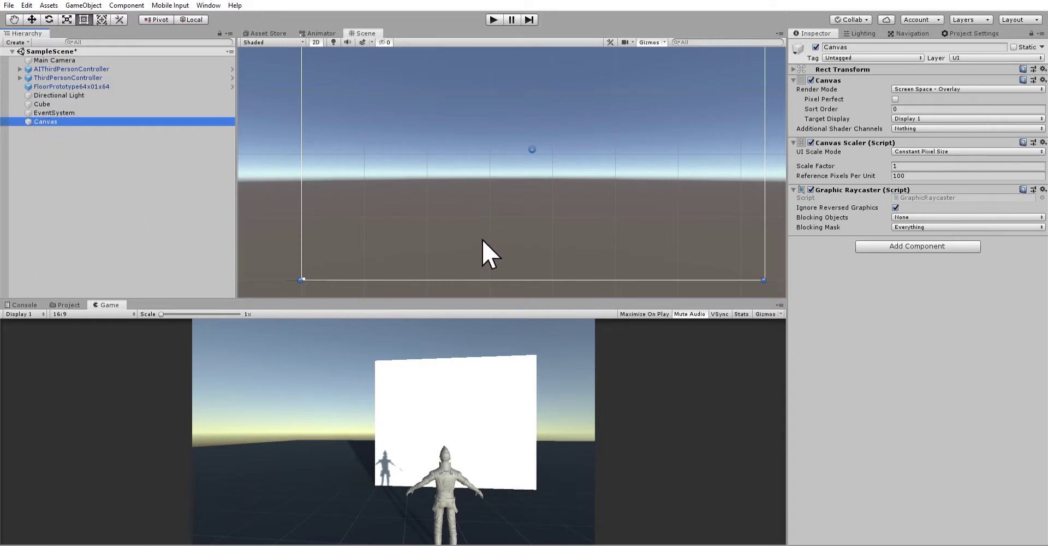
{"action": "scroll", "coordinate": [489, 227], "scroll_direction": "up", "scroll_amount": 1}
Delete the empty Canvas and get a new Panel with an Image inside a Canvas
{"action": "scroll", "coordinate": [489, 227], "scroll_direction": "down", "scroll_amount": 3}
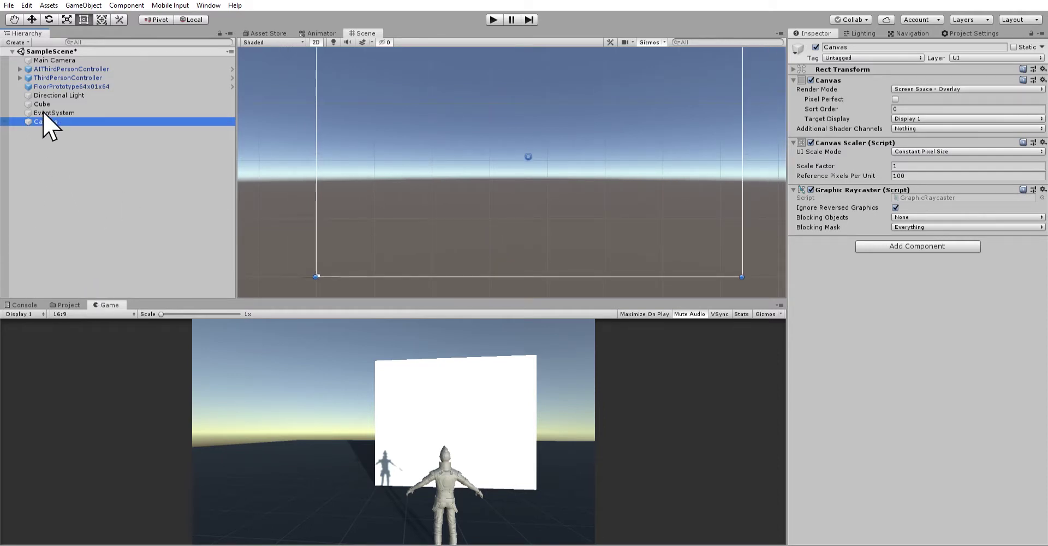
{"action": "key", "text": "F2"}
{"action": "key", "text": "BackSpace"}
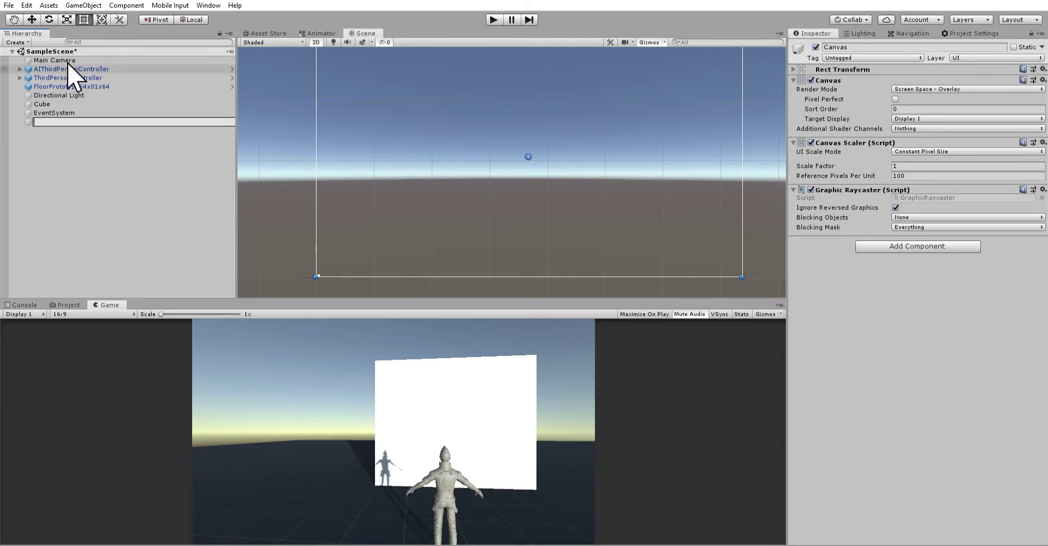
{"action": "left_click", "coordinate": [70, 136]}
{"action": "left_click", "coordinate": [54, 121]}
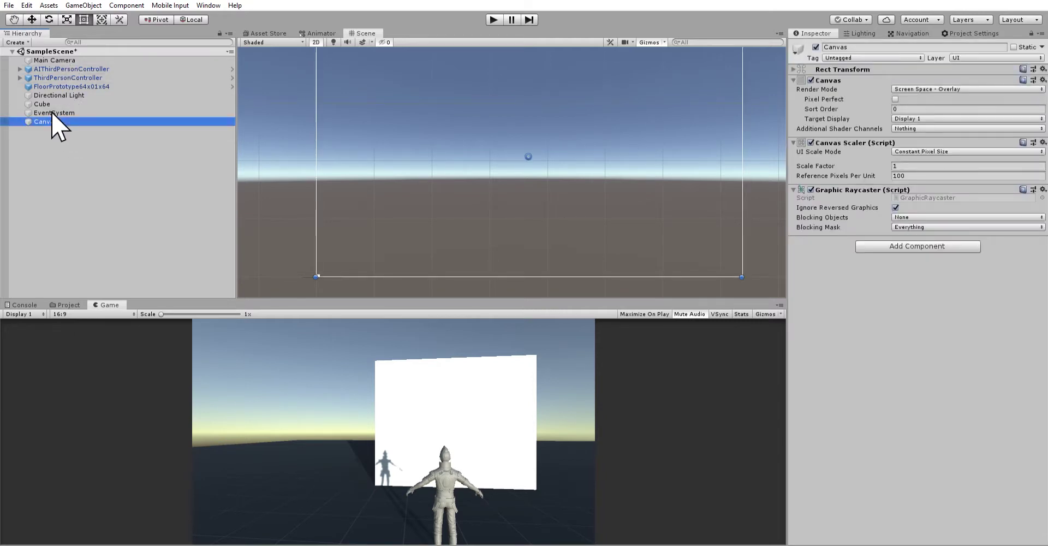
{"action": "key", "text": "Delete"}
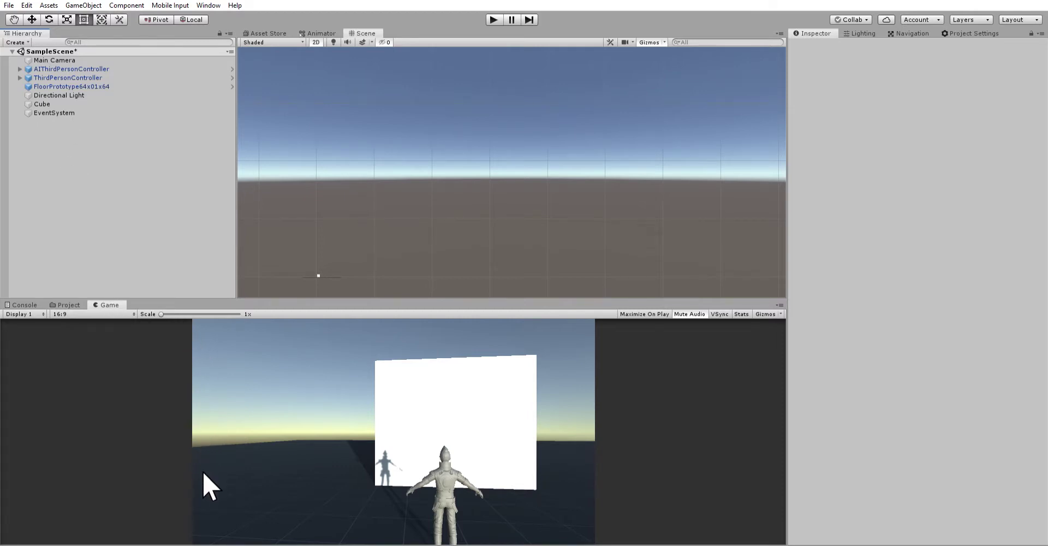
{"action": "key", "text": "ctrl+z"}
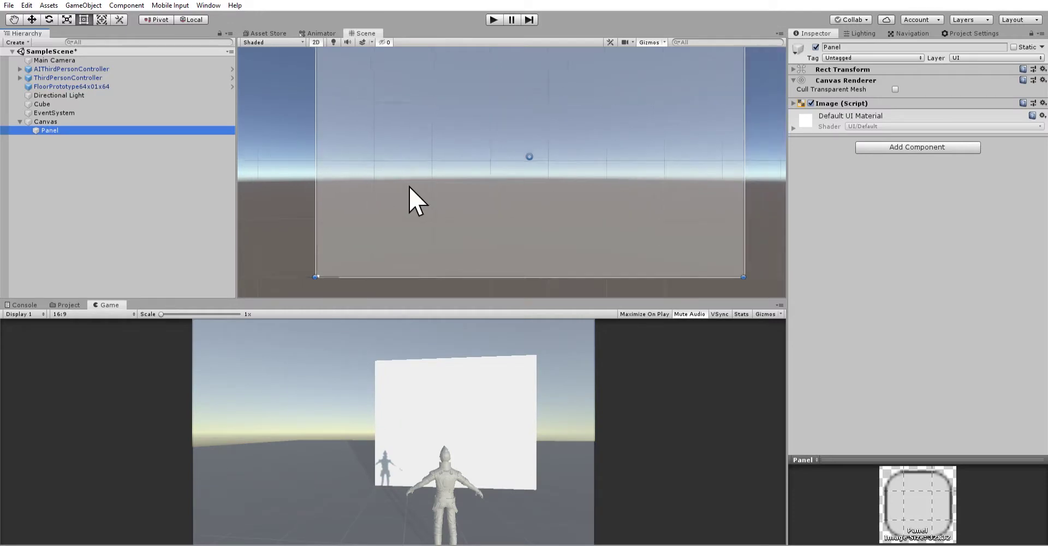
{"action": "scroll", "coordinate": [409, 186], "scroll_direction": "down", "scroll_amount": 4}
Shrink the Panel by dragging its top-left and bottom-right corners inward
{"action": "middle_click_drag", "start_coordinate": [451, 188], "coordinate": [433, 210]}
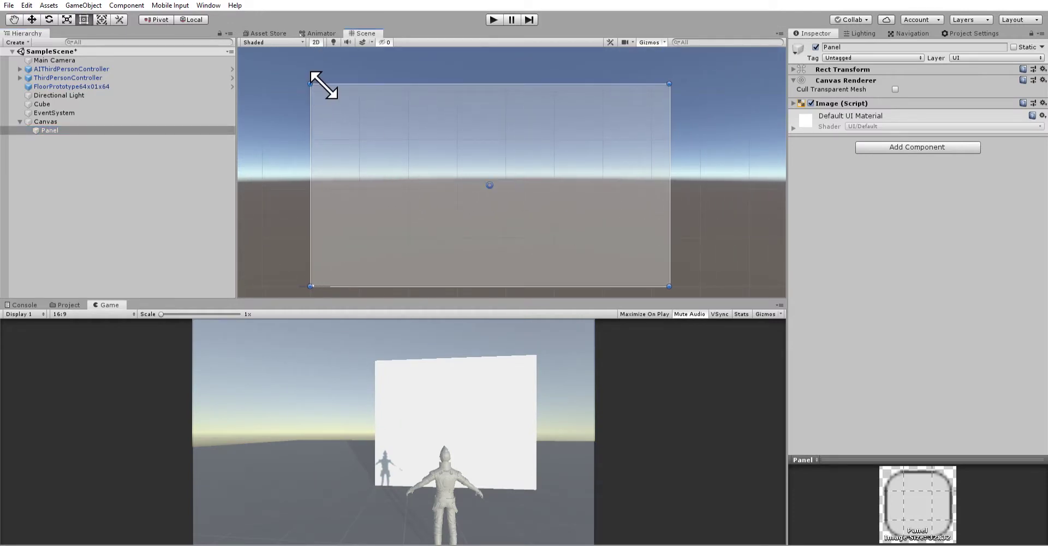
{"action": "left_click_drag", "start_coordinate": [310, 83], "coordinate": [316, 92]}
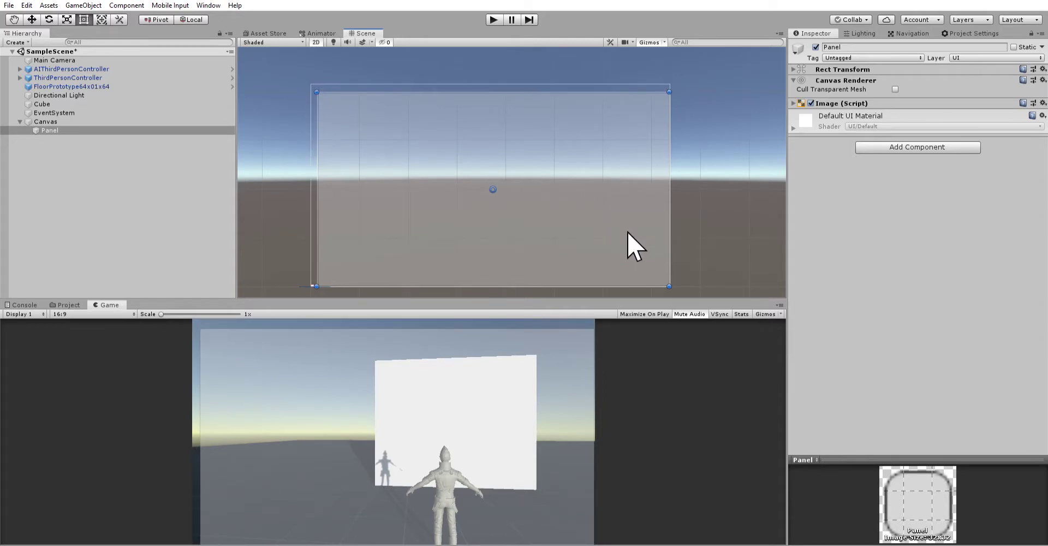
{"action": "left_click_drag", "start_coordinate": [669, 286], "coordinate": [659, 272]}
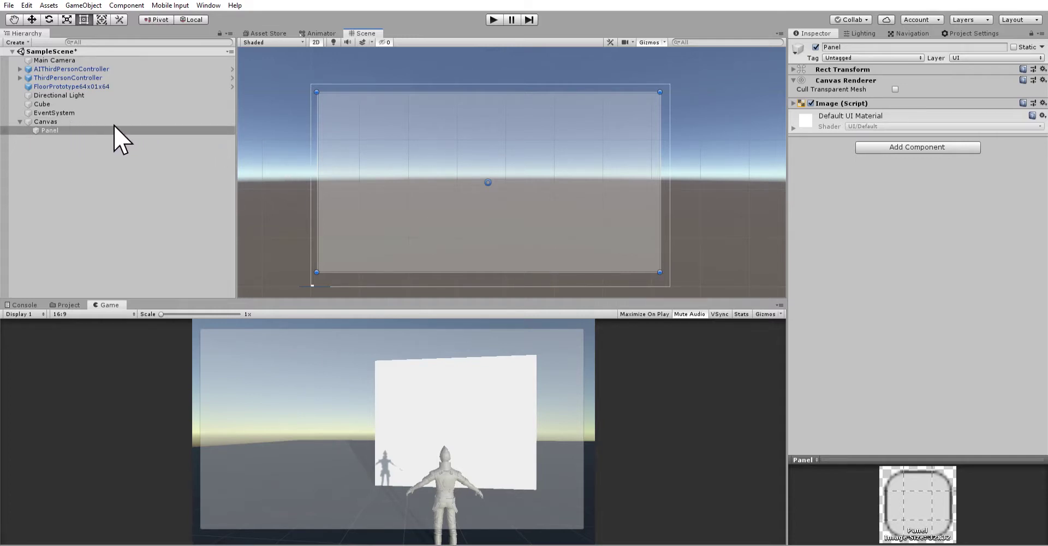
Restore the Panel's semi-transparent default colour and nest a child Panel inside it
{"action": "left_click", "coordinate": [795, 103]}
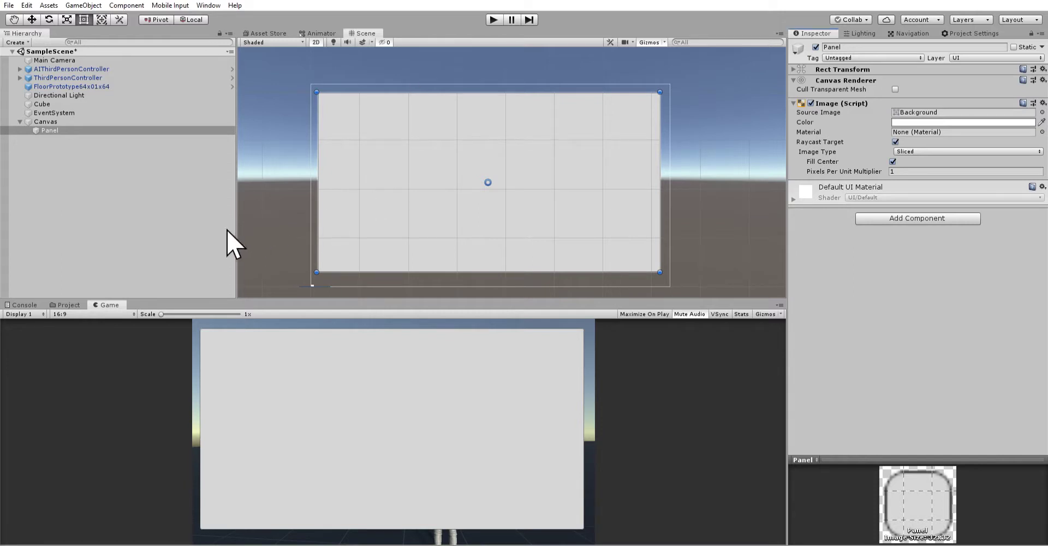
{"action": "left_click", "coordinate": [40, 128]}
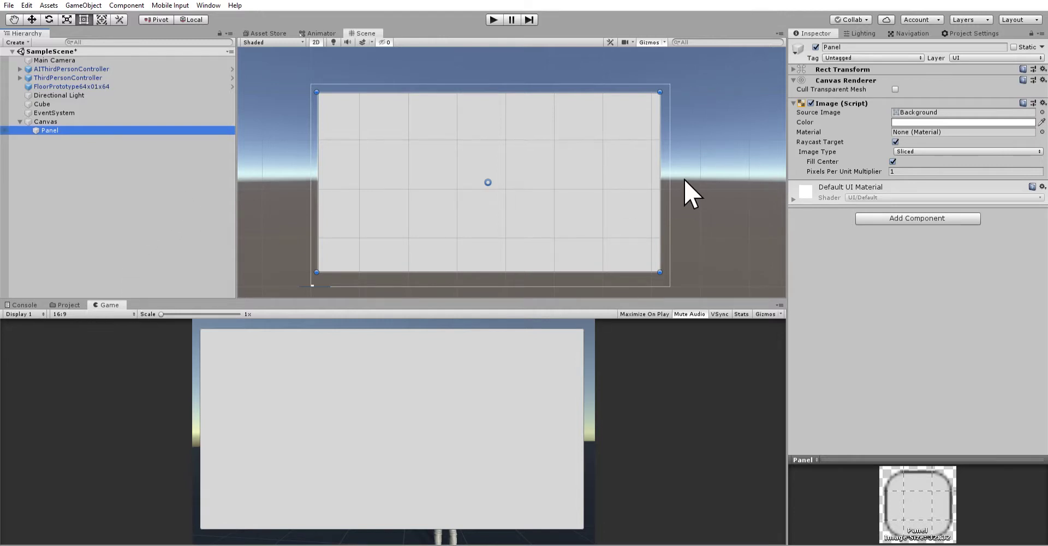
{"action": "left_click", "coordinate": [967, 109]}
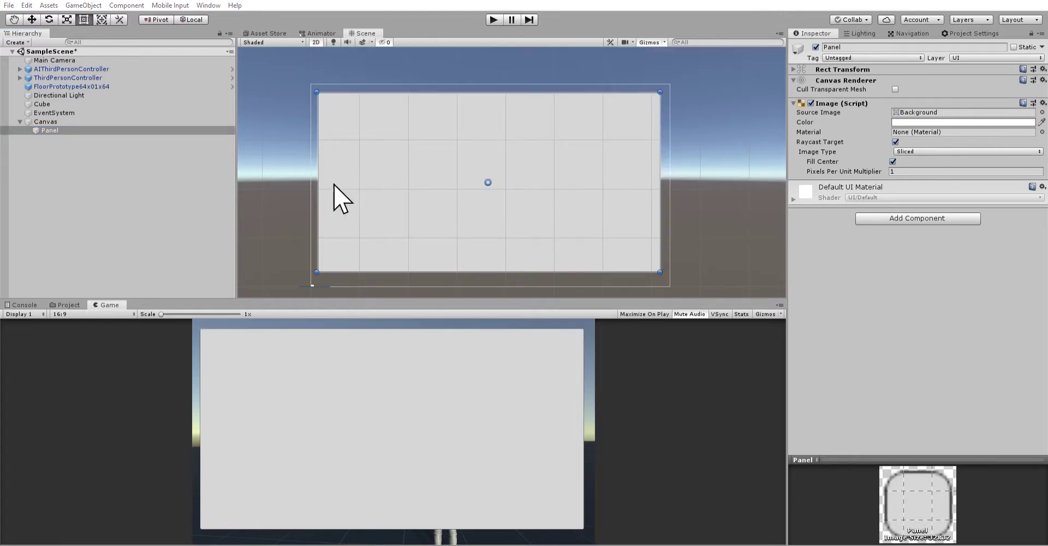
{"action": "left_click", "coordinate": [963, 122]}
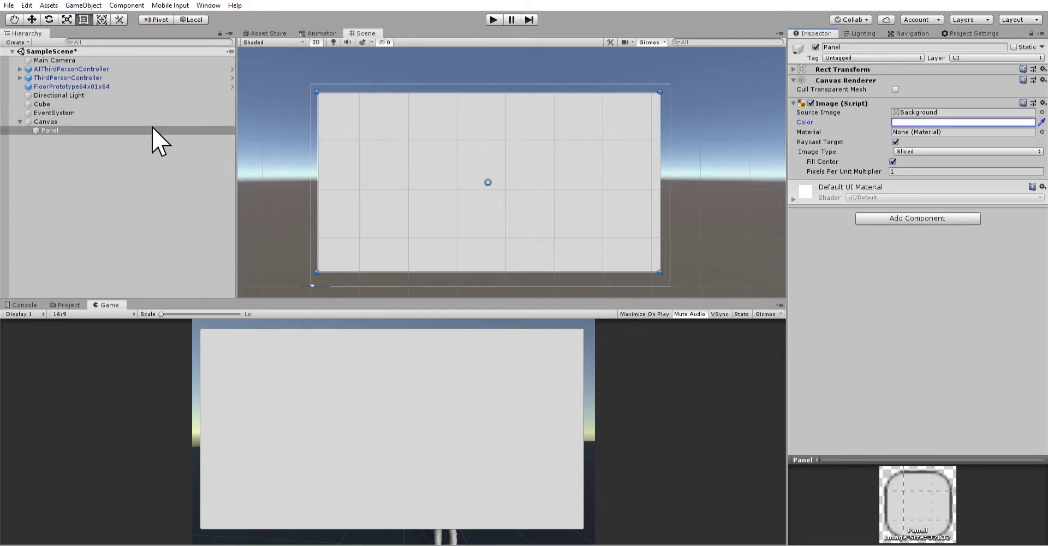
{"action": "left_click", "coordinate": [151, 152]}
{"action": "key", "text": "ctrl+z"}
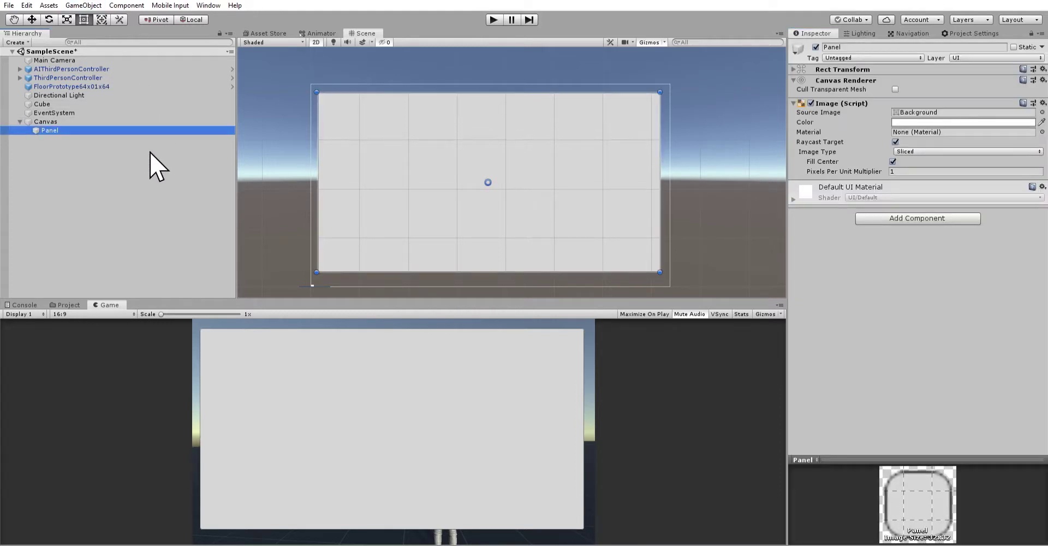
{"action": "key", "text": "ctrl+z"}
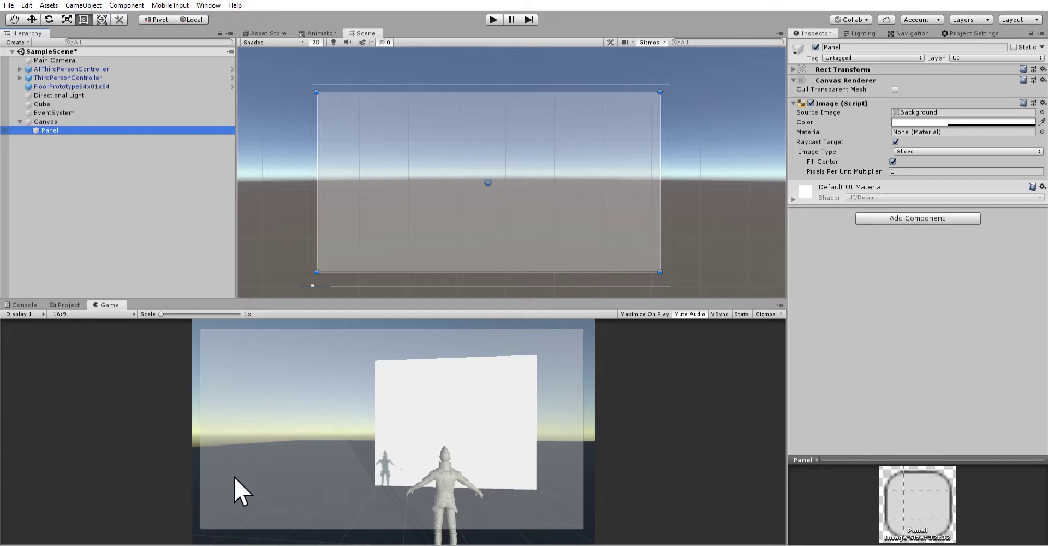
{"action": "key", "text": "ctrl+y"}
Inset the inner Panel by pulling its corners inward, then frame and select it
{"action": "left_click_drag", "start_coordinate": [330, 96], "coordinate": [334, 106]}
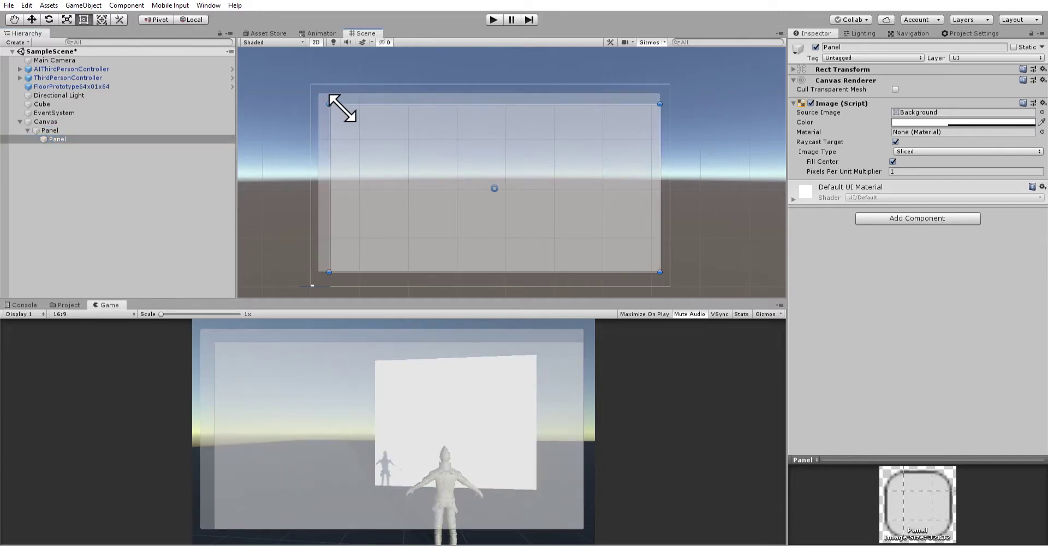
{"action": "left_click_drag", "start_coordinate": [660, 271], "coordinate": [650, 260]}
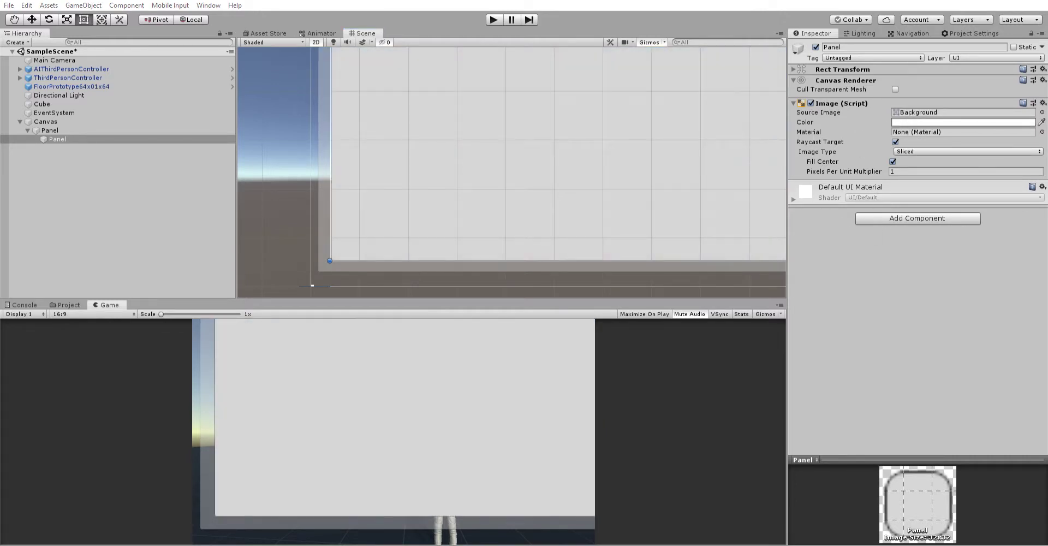
{"action": "key", "text": "f"}
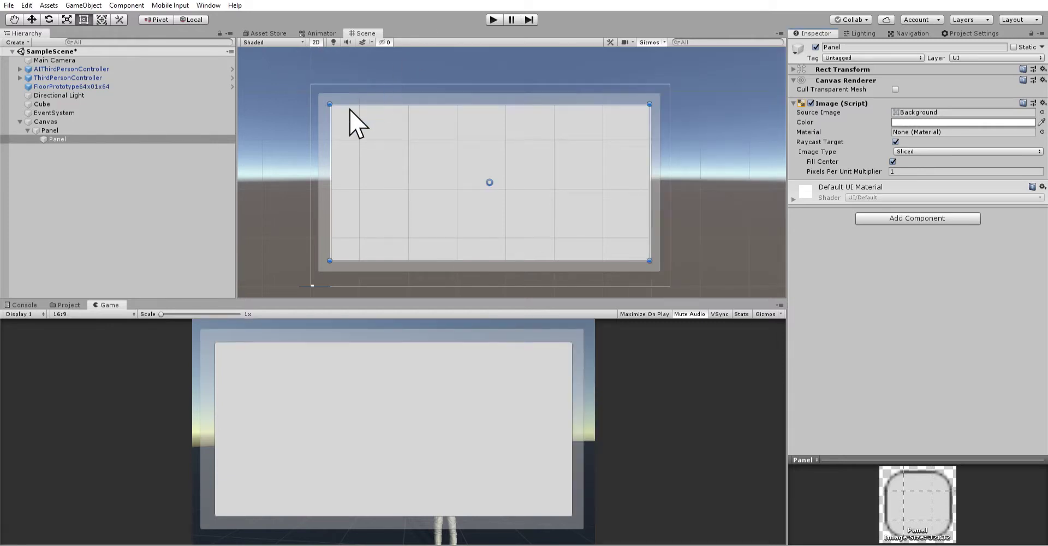
{"action": "left_click", "coordinate": [50, 134]}
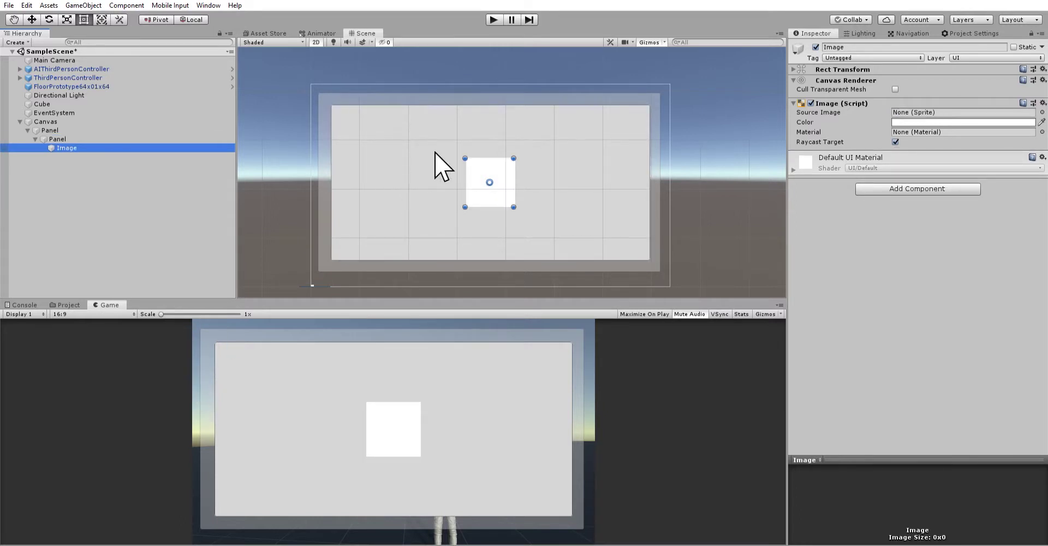
Move the white Image to the inner panel's top and stretch it into a thin full-width strip
{"action": "left_click_drag", "start_coordinate": [472, 173], "coordinate": [353, 134]}
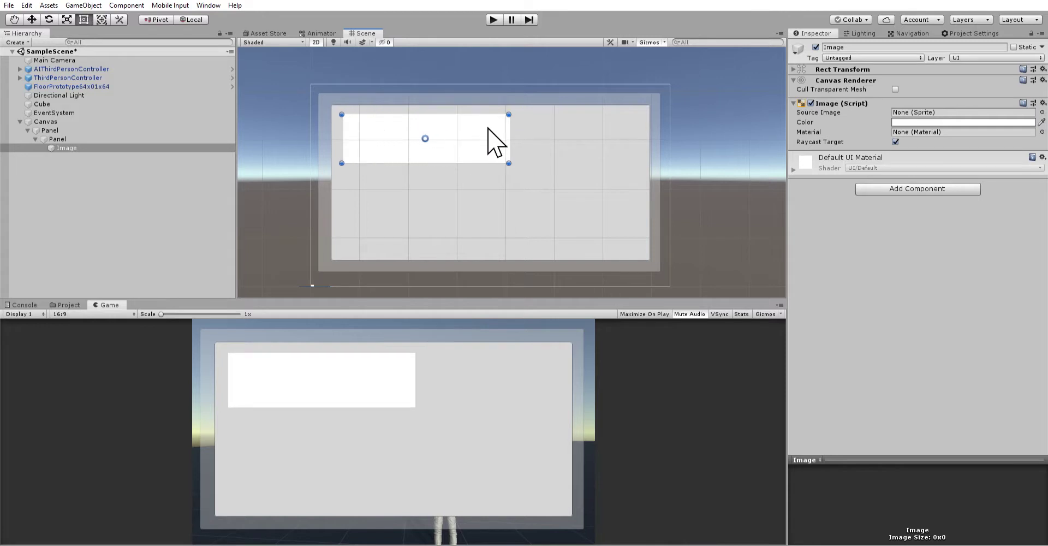
{"action": "left_click_drag", "start_coordinate": [528, 133], "coordinate": [660, 131]}
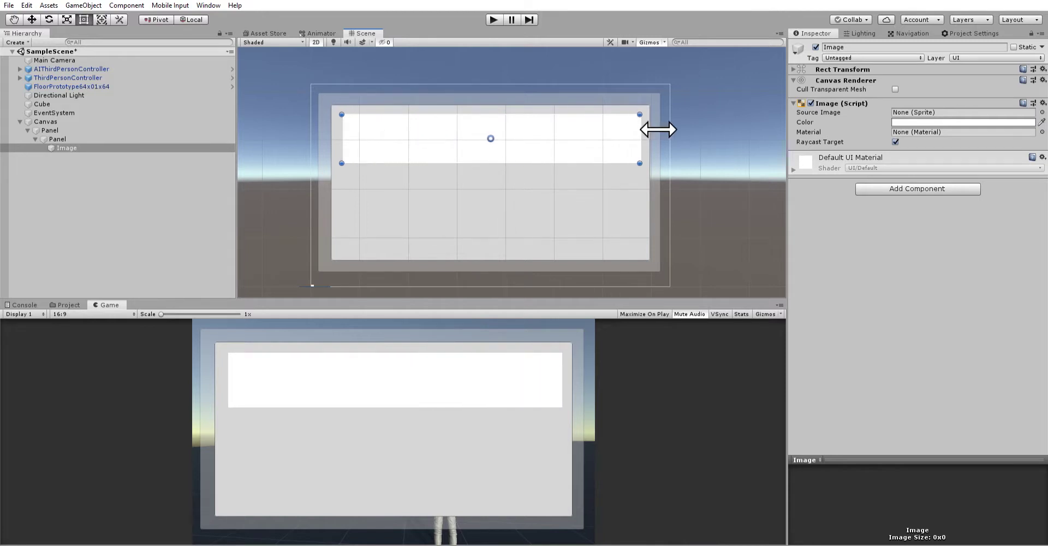
{"action": "left_click_drag", "start_coordinate": [582, 177], "coordinate": [583, 150]}
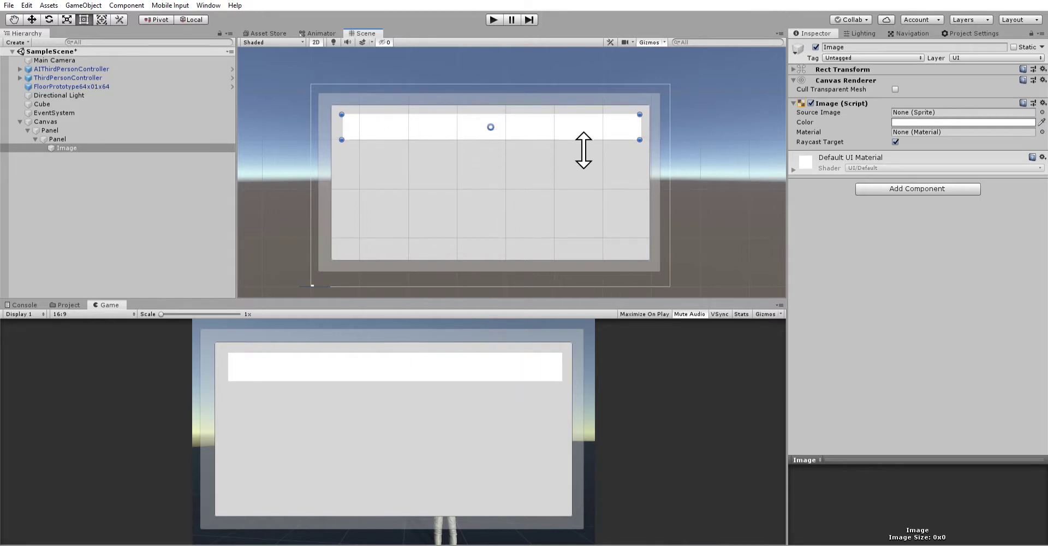
{"action": "left_click", "coordinate": [61, 147]}
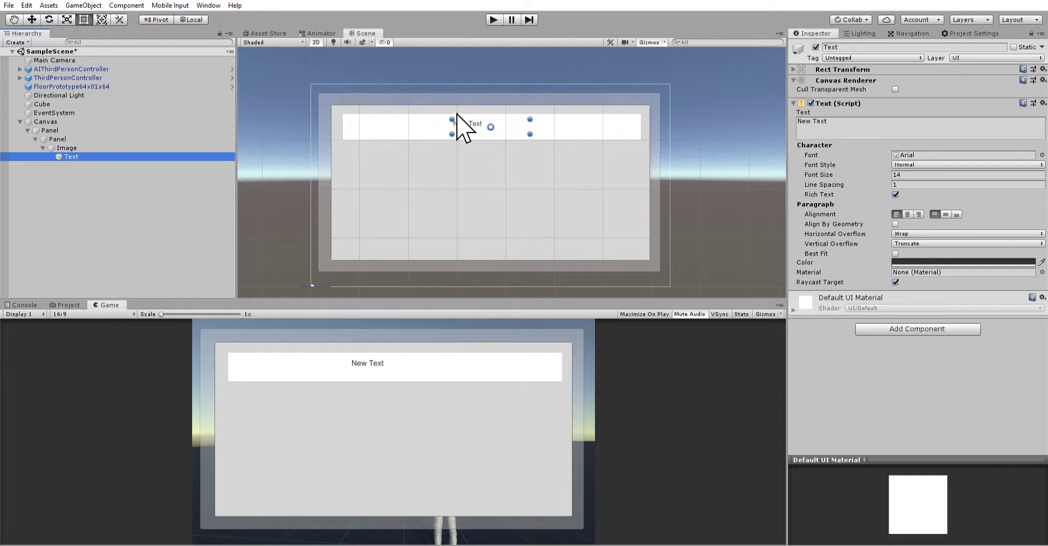
Stretch the Text box across the header, centre it both ways, and enable Best Fit
{"action": "left_click_drag", "start_coordinate": [458, 118], "coordinate": [343, 108]}
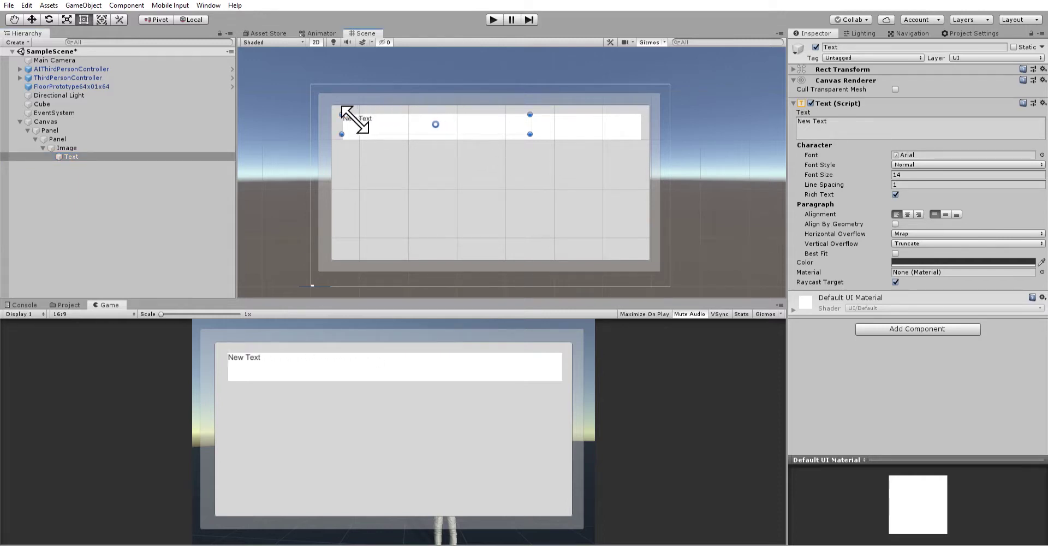
{"action": "left_click_drag", "start_coordinate": [533, 125], "coordinate": [640, 130]}
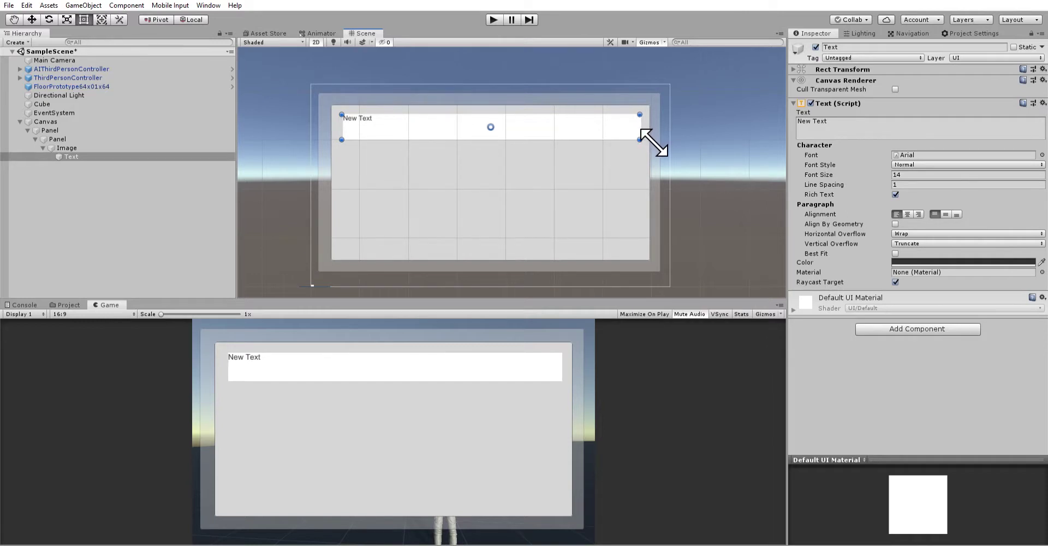
{"action": "left_click", "coordinate": [907, 214]}
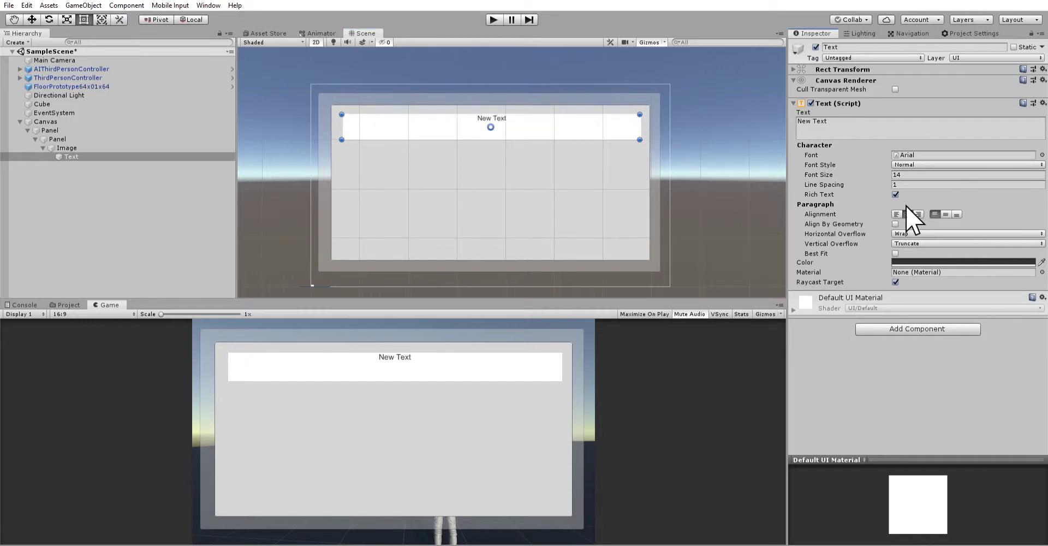
{"action": "left_click", "coordinate": [946, 214]}
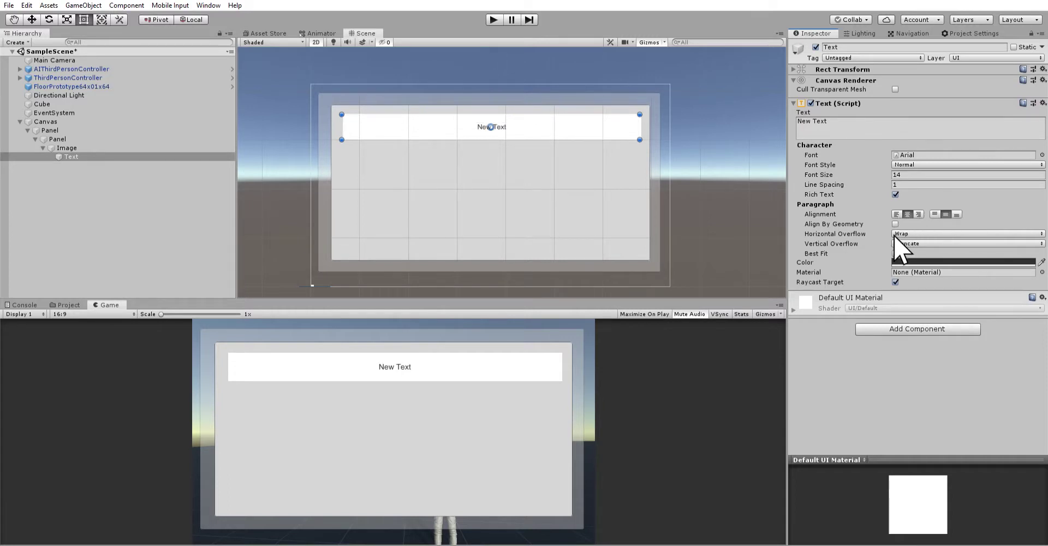
{"action": "left_click", "coordinate": [895, 253]}
Replace 'New Text' with 'Inventory' as the header label
{"action": "left_click", "coordinate": [857, 131]}
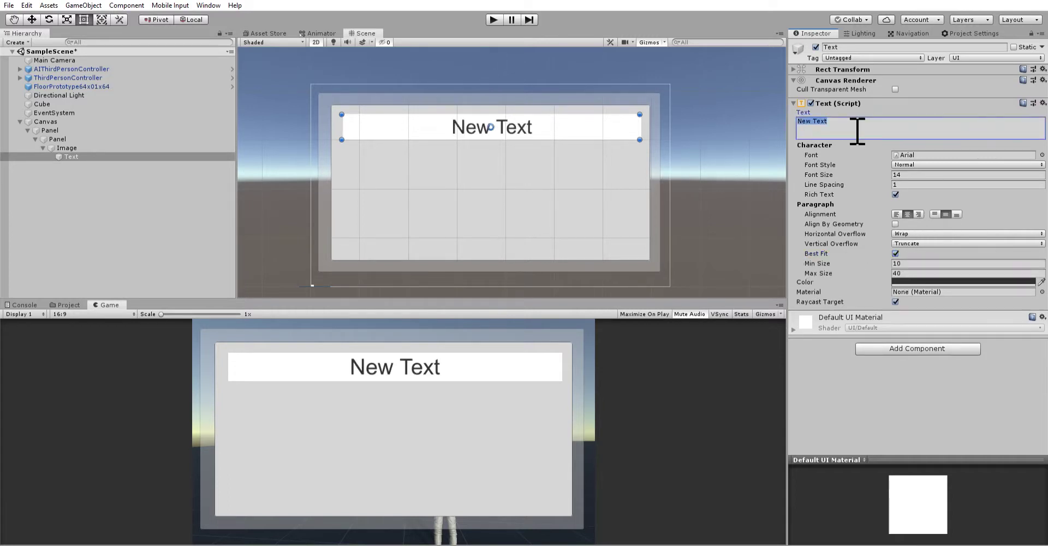
{"action": "type", "text": "Inventoryt="}
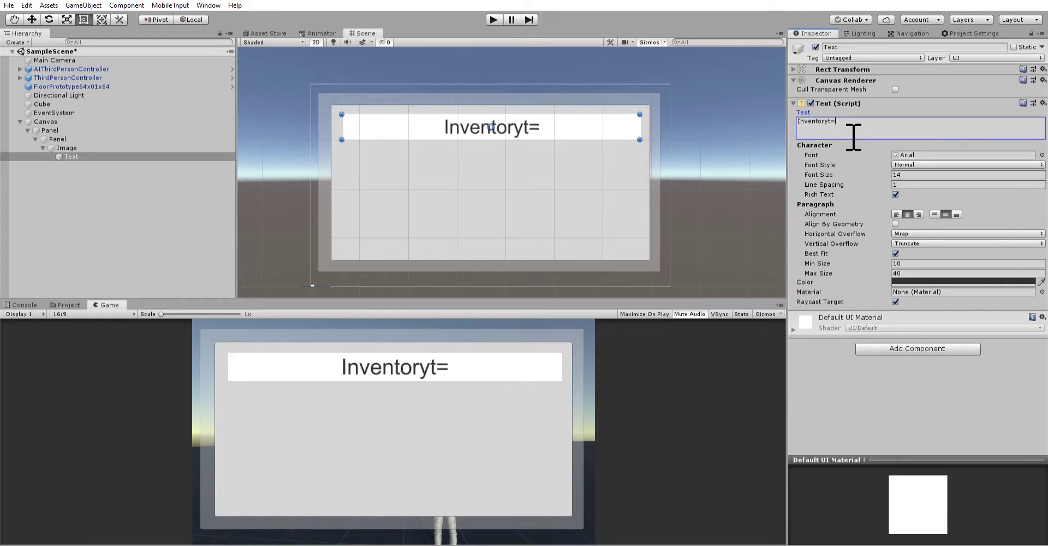
{"action": "key", "text": "BackSpace"}
{"action": "key", "text": "BackSpace"}
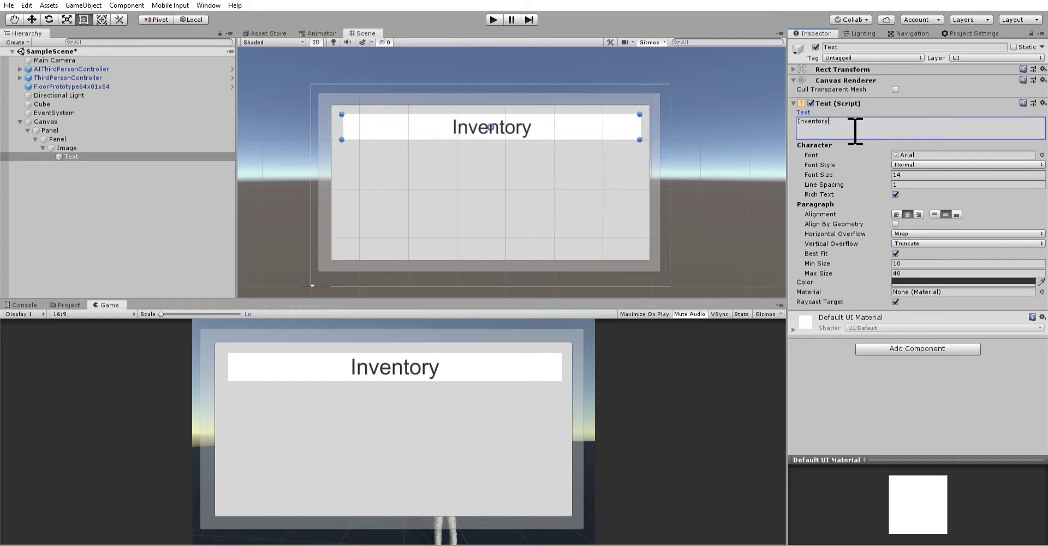
{"action": "left_click", "coordinate": [70, 138]}
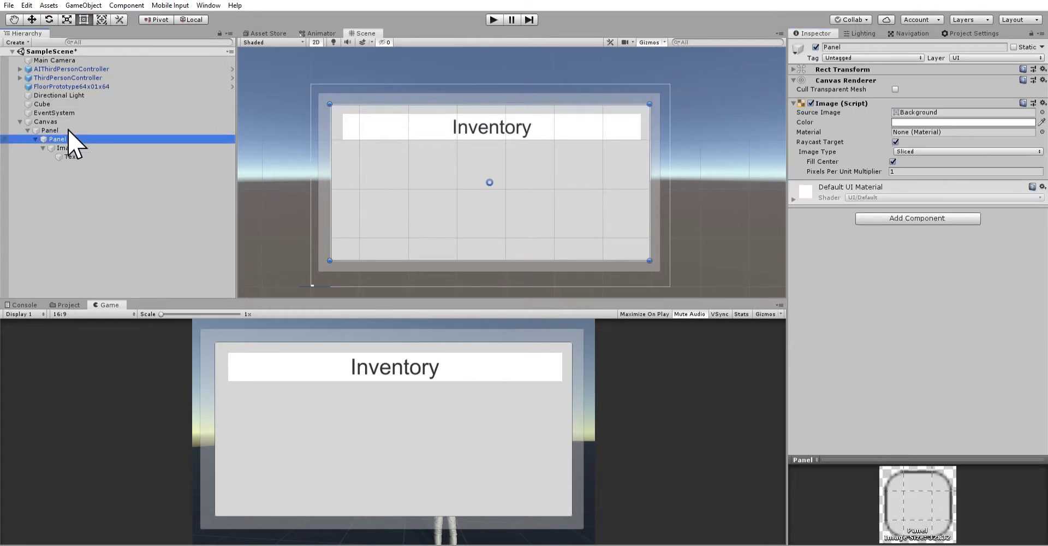
{"action": "left_click", "coordinate": [68, 130]}
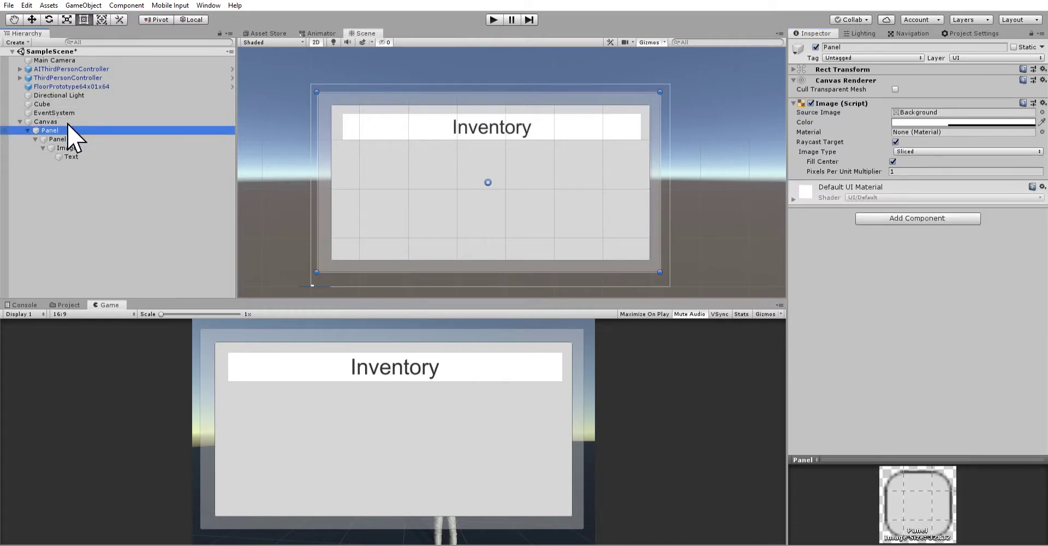